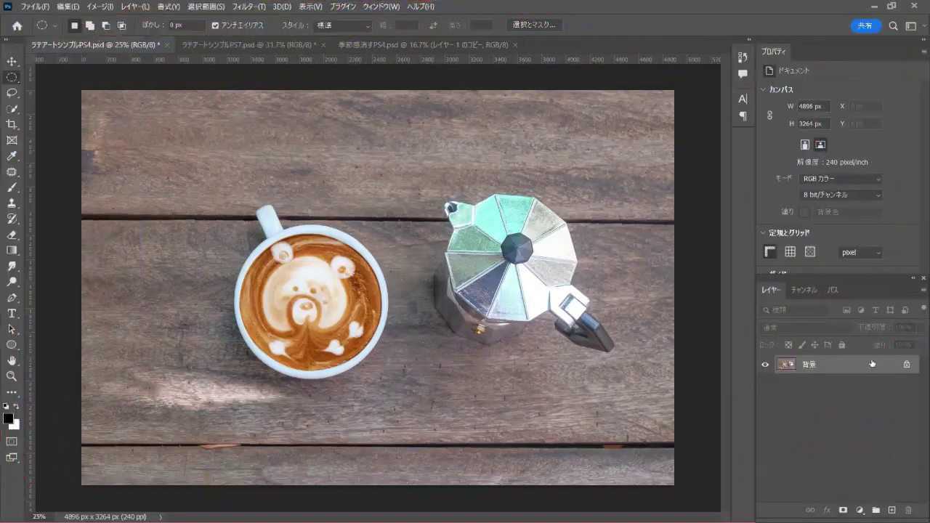
Step: Duplicate the latte photo to レイヤー 1, then zoom to 50% centred on the cup
key("ctrl+j")
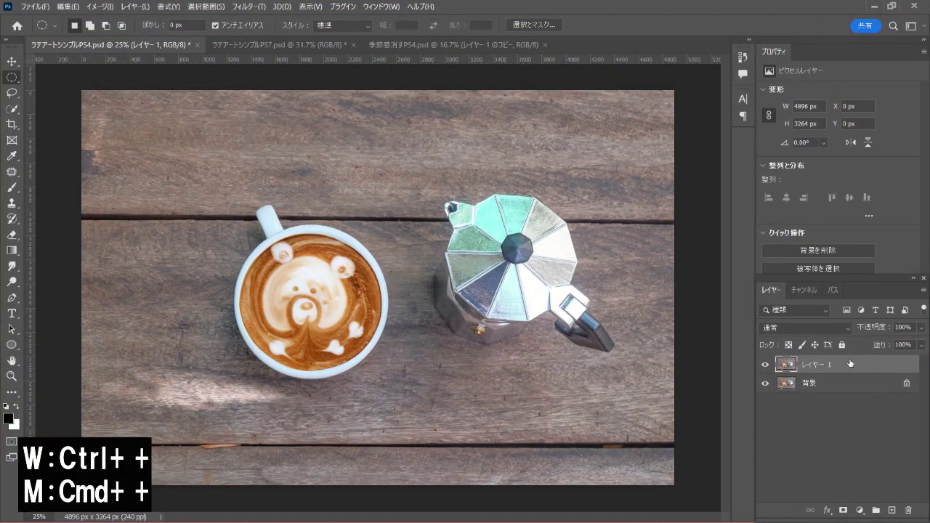
key("ctrl+plus")
key("ctrl+plus")
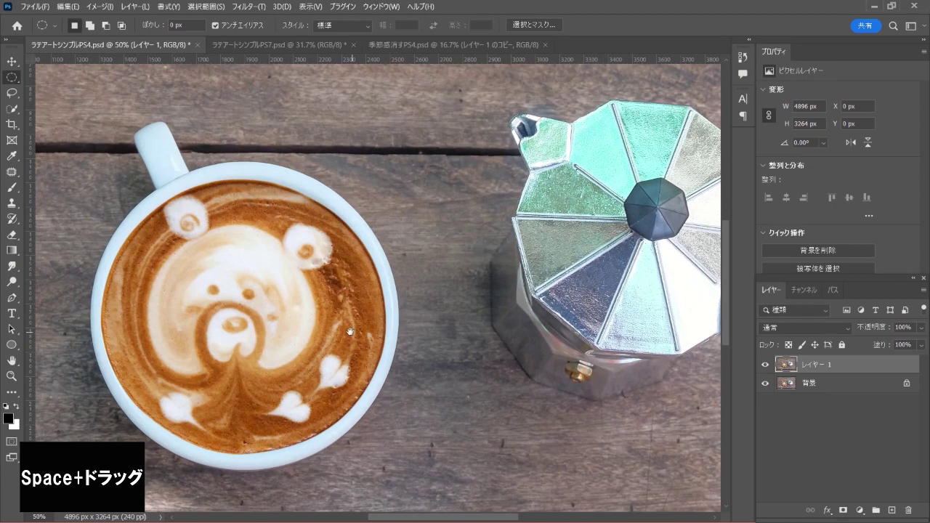
left_click_drag(335, 328, 450, 306)
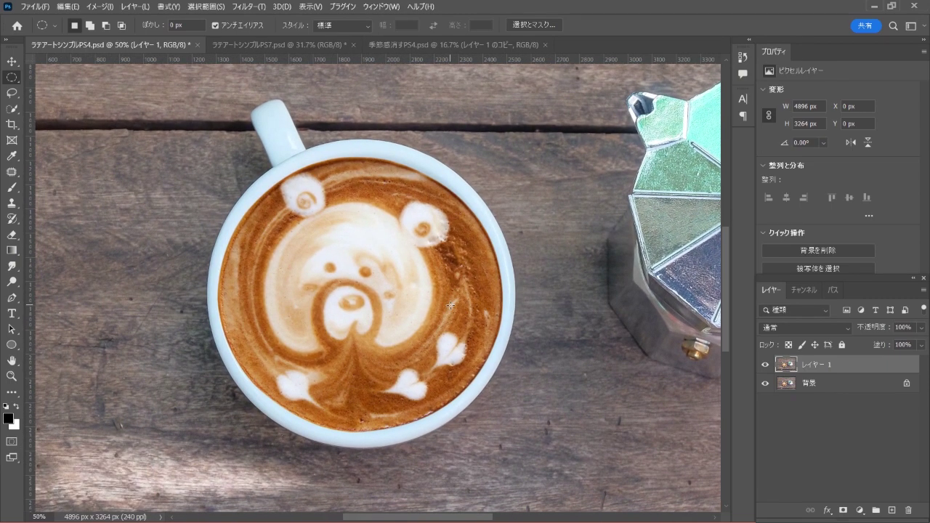
Step: Draw a 1127 × 1127 px circular selection with the Elliptical Marquee over the foam
right_click(12, 77)
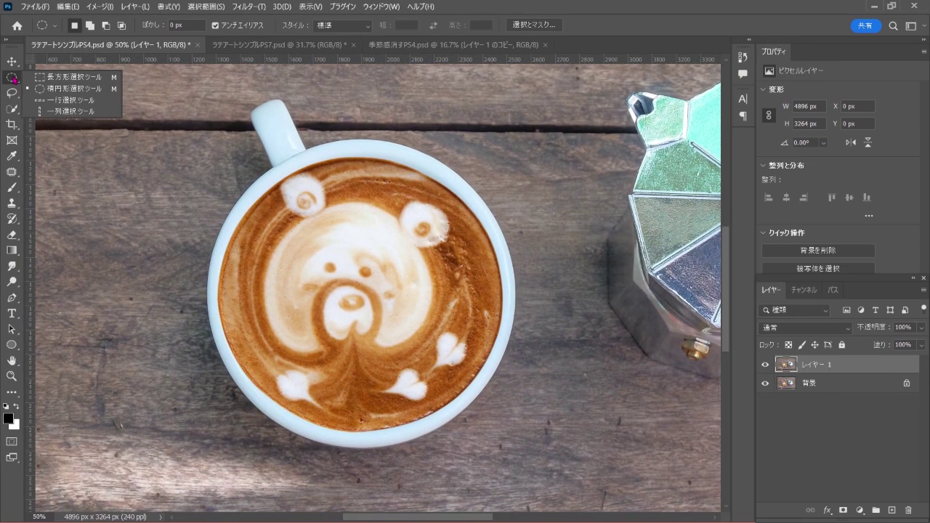
left_click(95, 92)
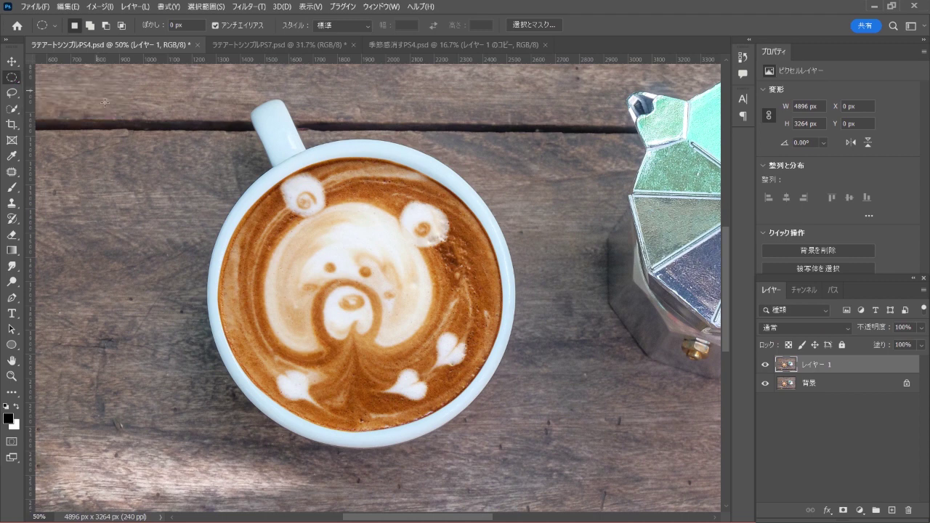
mouse_move(235, 214)
left_mouse_down()
mouse_move(524, 462)
mouse_move(512, 414)
left_mouse_up()
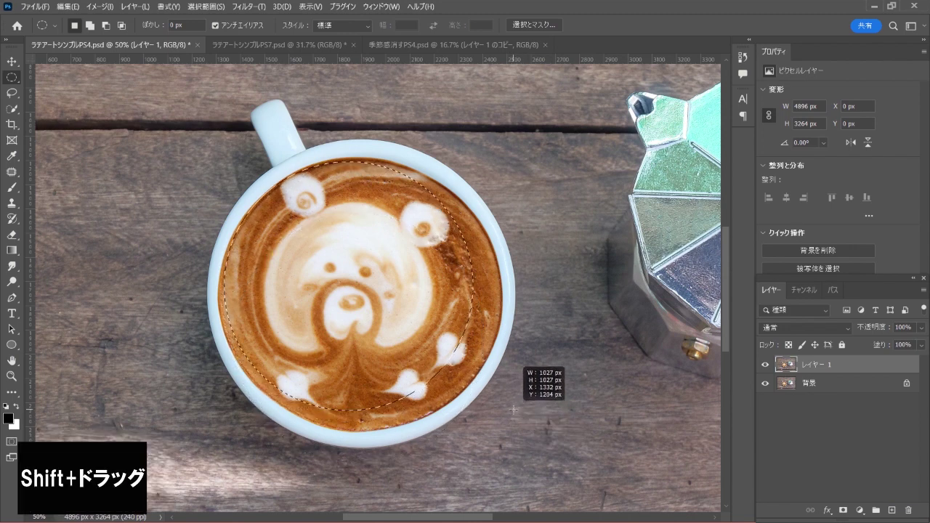
left_click_drag(511, 414, 538, 427)
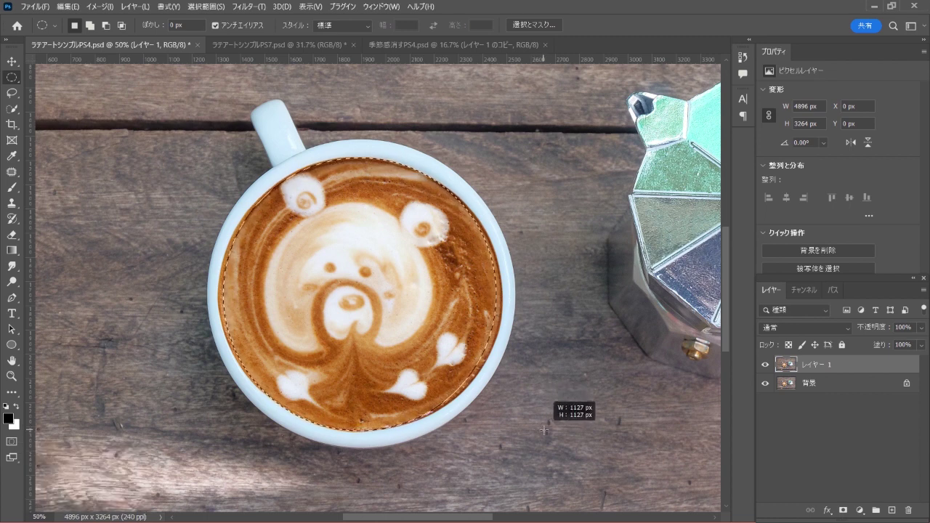
left_click_drag(538, 428, 545, 431)
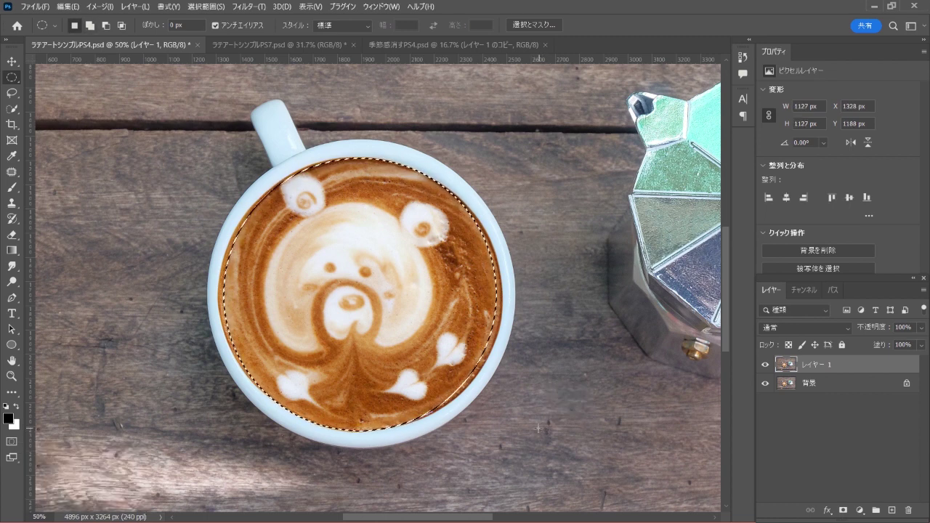
left_click(251, 8)
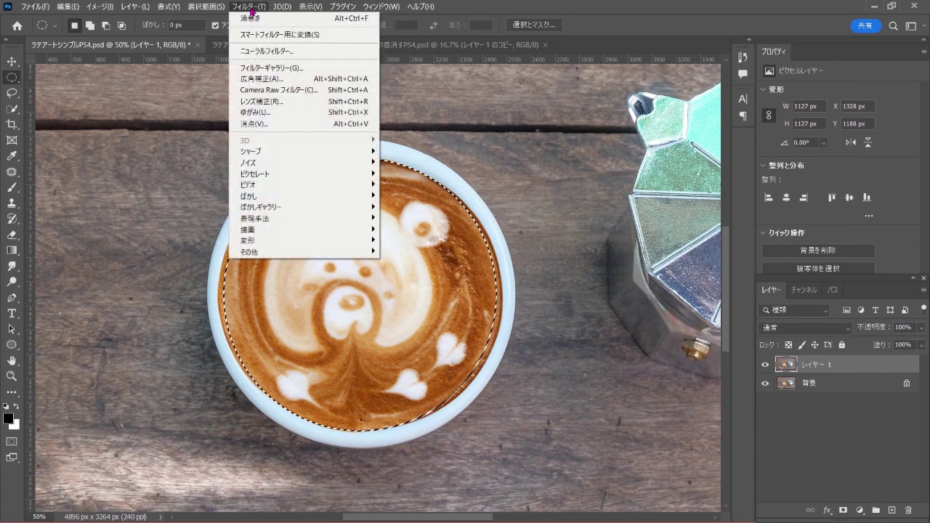
mouse_move(302, 240)
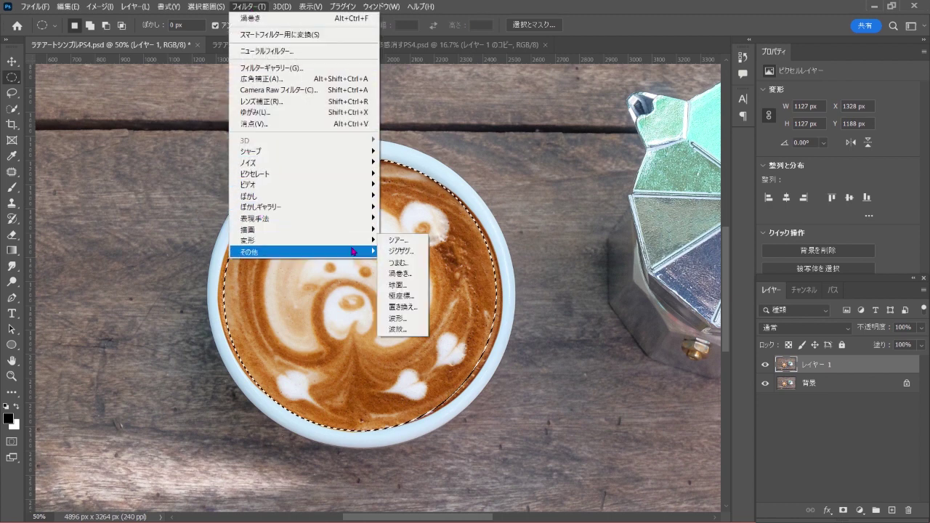
Step: Apply Distort > Twirl to the selected foam at an angle of about 542
left_click(419, 275)
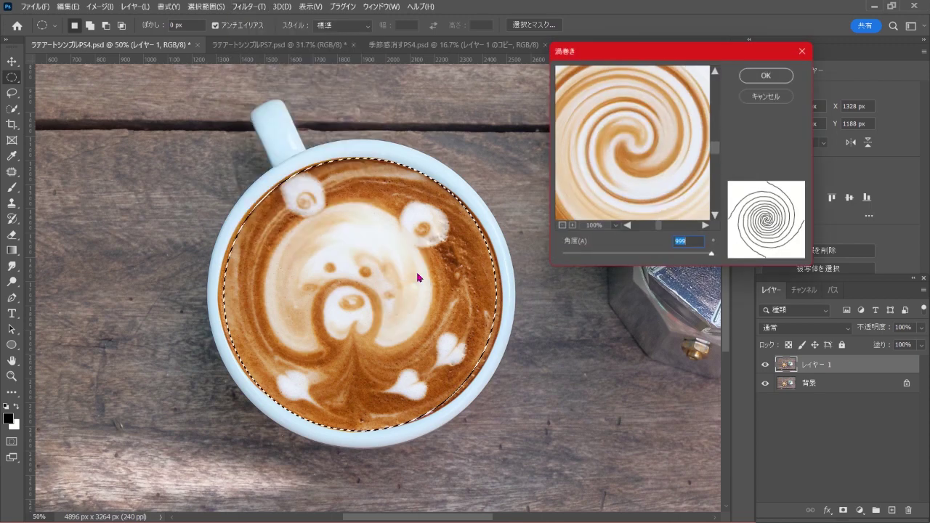
left_click(562, 225)
left_click(562, 225)
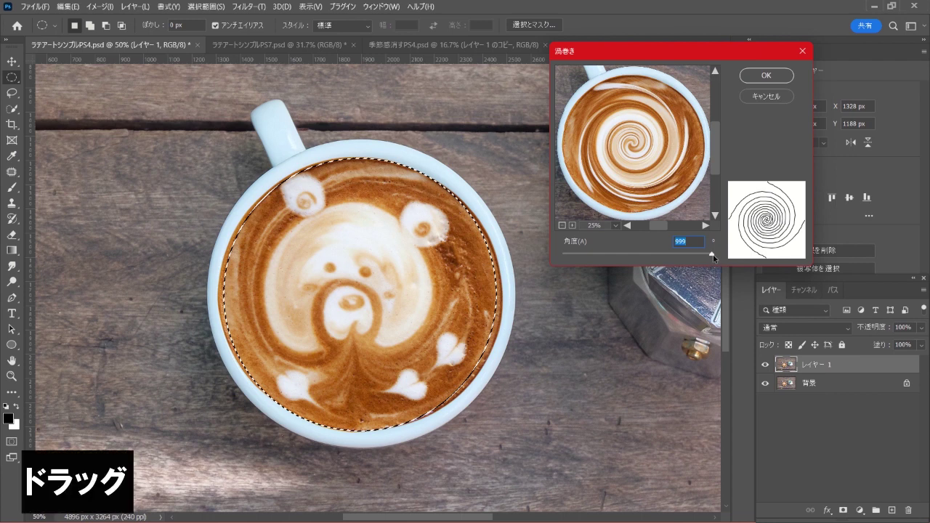
mouse_move(712, 254)
left_mouse_down()
mouse_move(641, 252)
mouse_move(680, 260)
left_mouse_up()
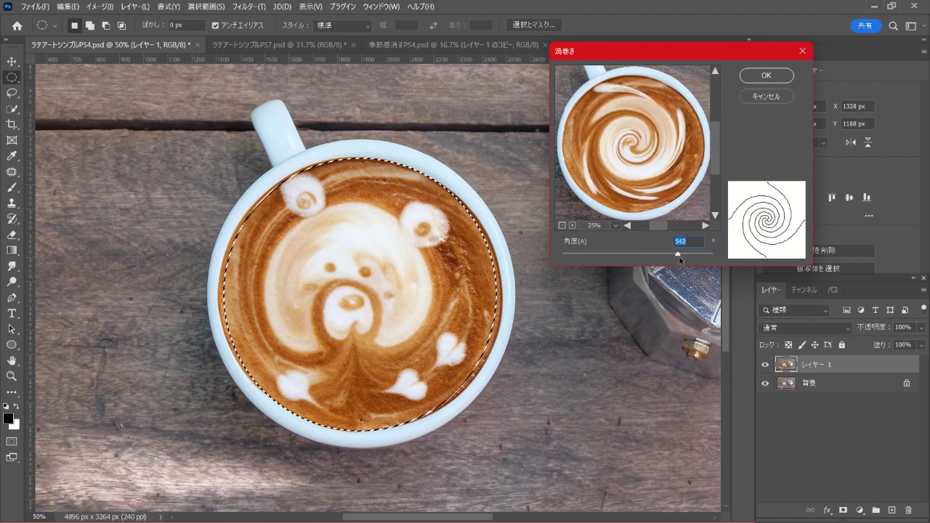
left_click(759, 78)
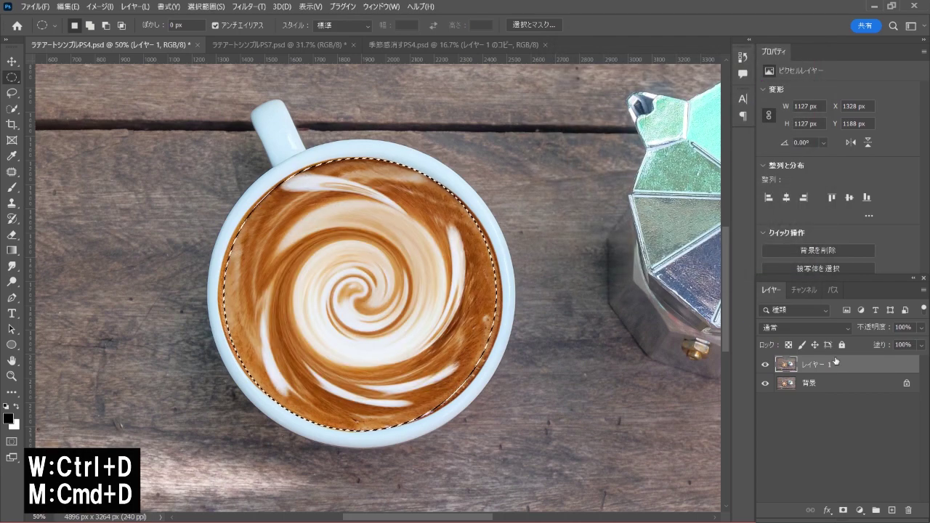
Step: Deselect, toggle レイヤー 1 twice to compare with the bear art, then fit the photo on screen
key("ctrl+d")
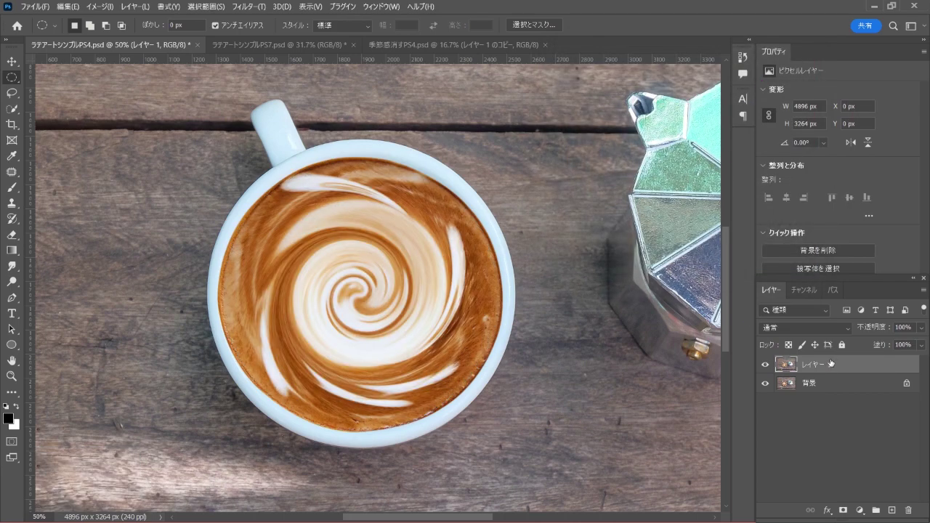
left_click(766, 365)
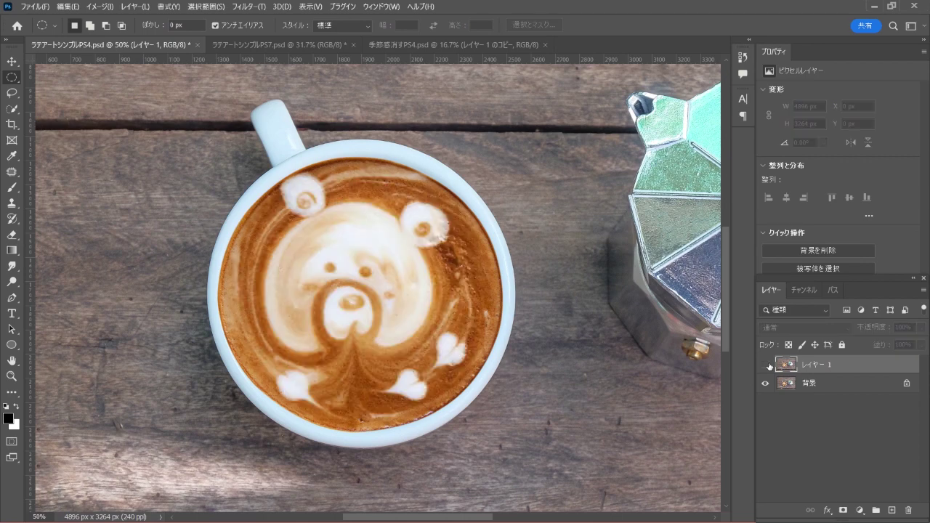
left_click(765, 365)
left_click(766, 365)
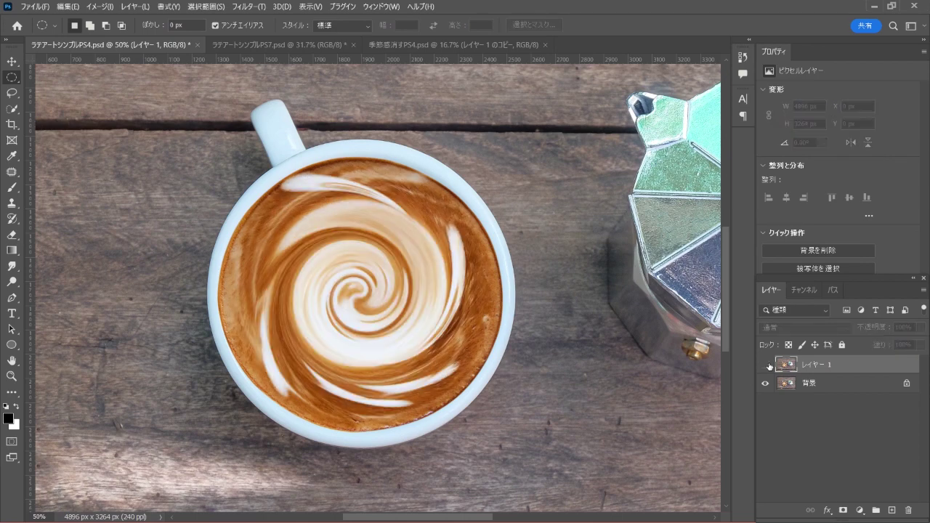
left_click(766, 365)
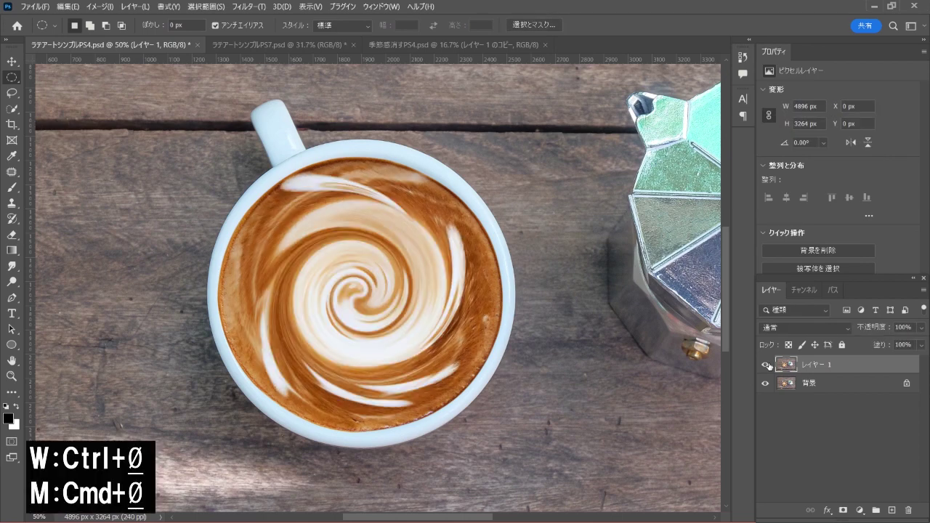
key("ctrl+0")
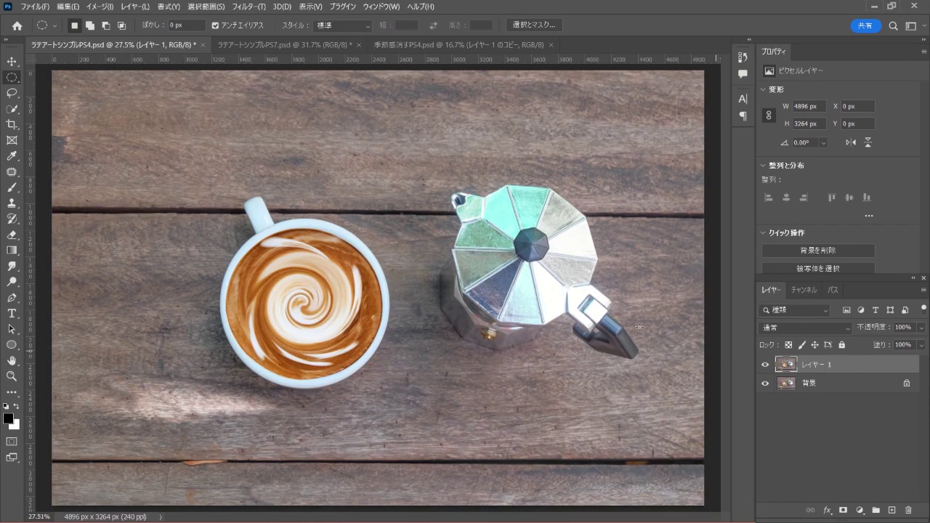
Step: Switch to ラテアートシンプルPS7.psd, duplicate its layer, and zoom in on the cup
left_click(289, 45)
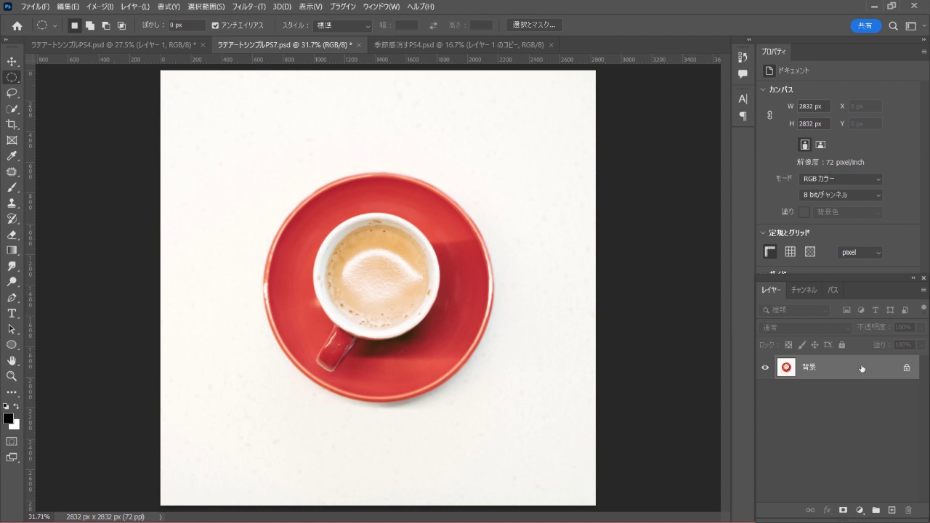
key("ctrl+j")
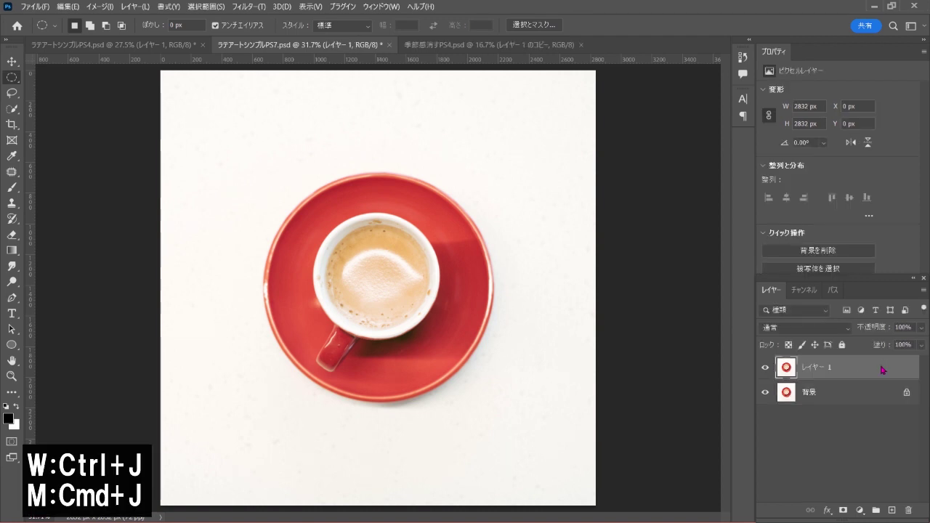
key("ctrl+plus")
key("ctrl+plus")
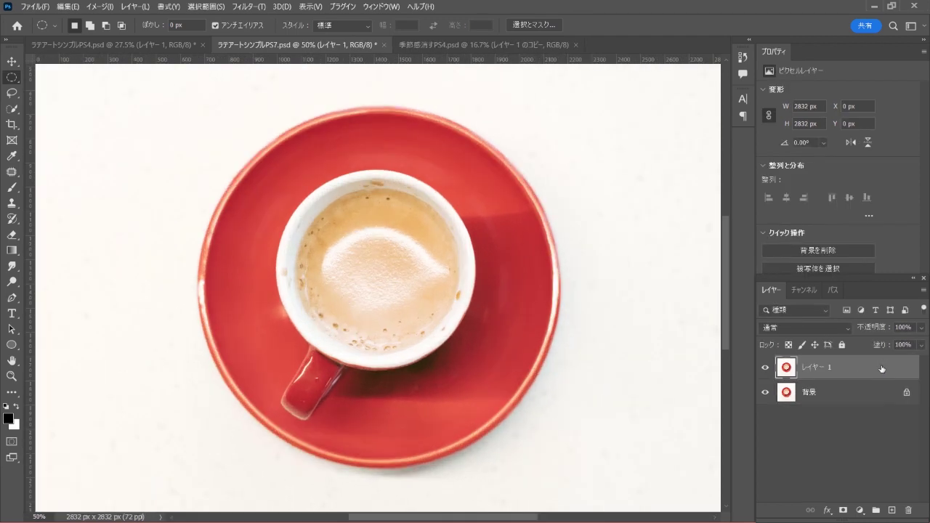
Step: Draw a 657 × 657 px elliptical selection over the red-cup coffee foam
right_click(11, 77)
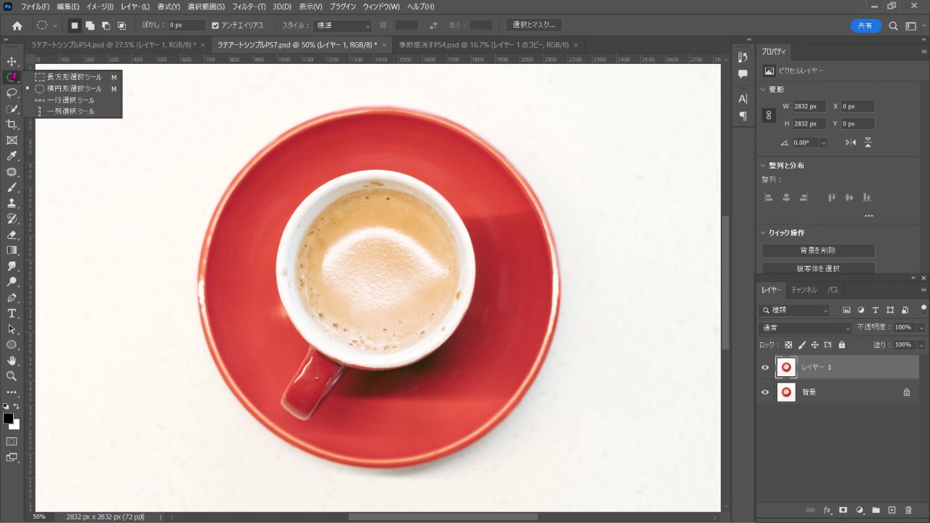
left_click(97, 88)
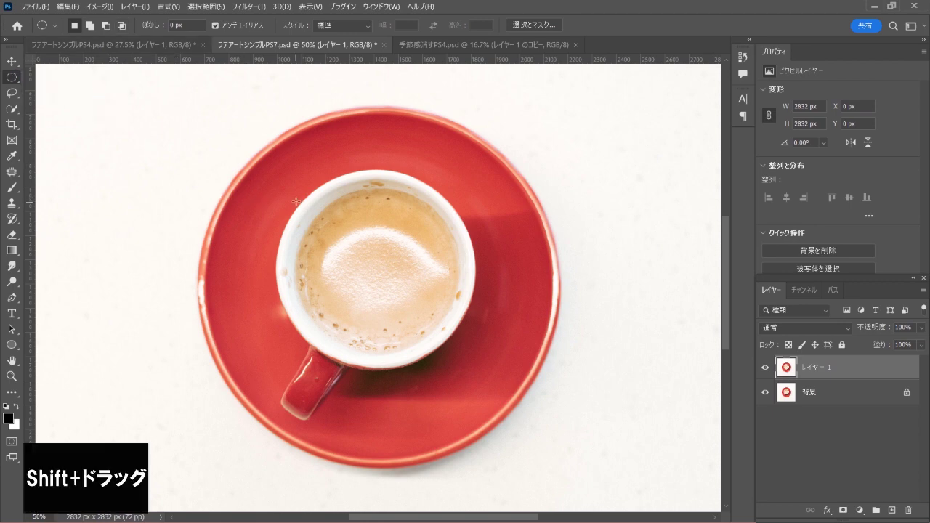
left_click_drag(299, 195, 475, 345)
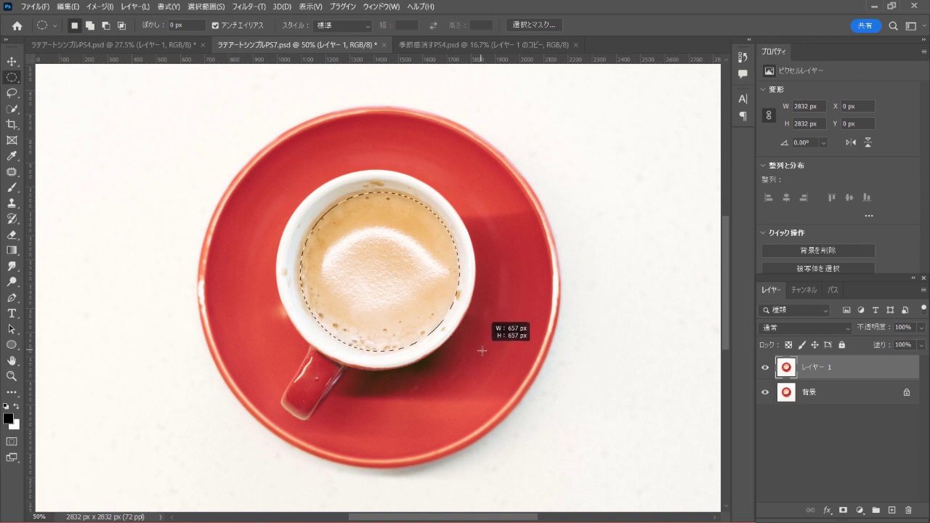
left_click_drag(476, 346, 482, 351)
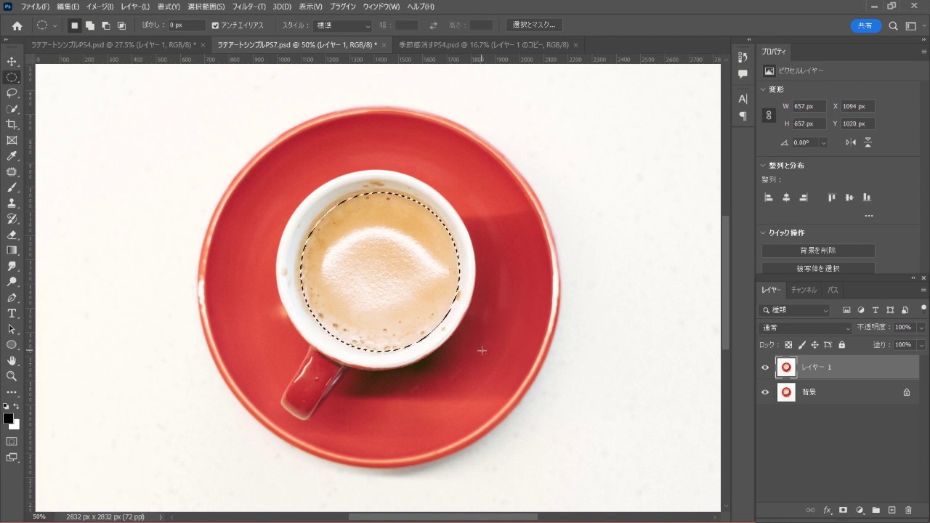
left_click(248, 6)
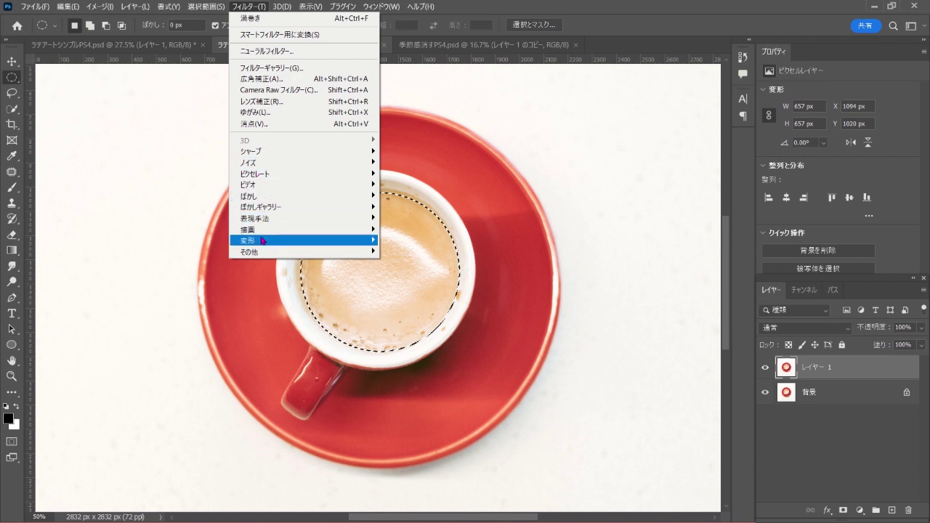
mouse_move(276, 241)
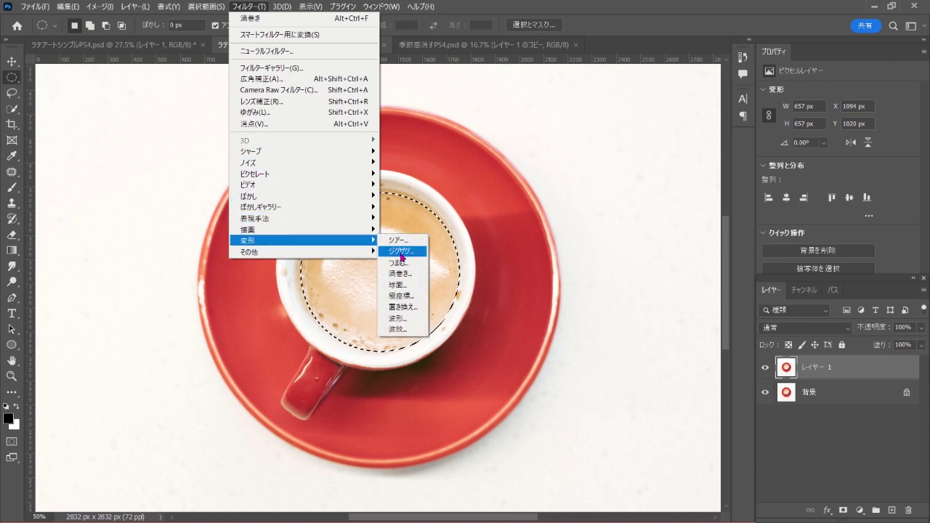
Step: Apply Twirl to the red-cup foam at the maximum angle of 999
left_click(419, 277)
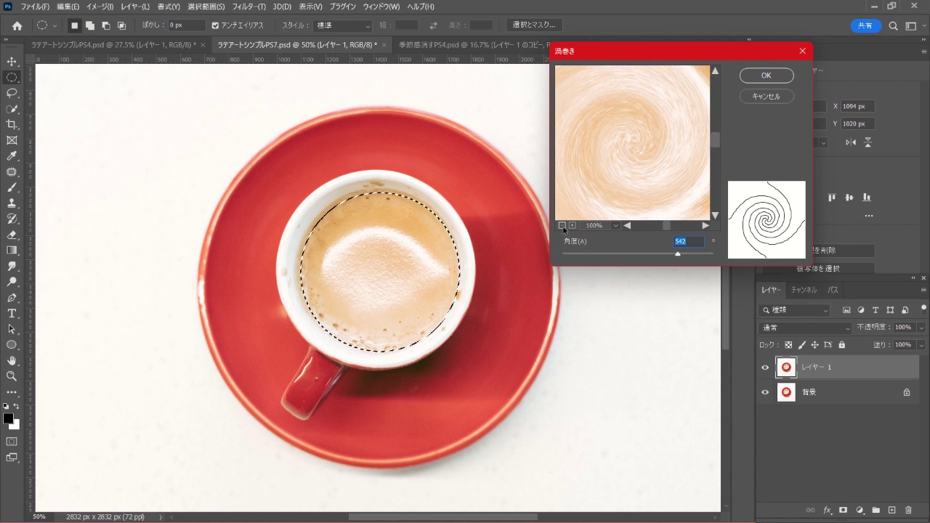
left_click(561, 225)
left_click(562, 225)
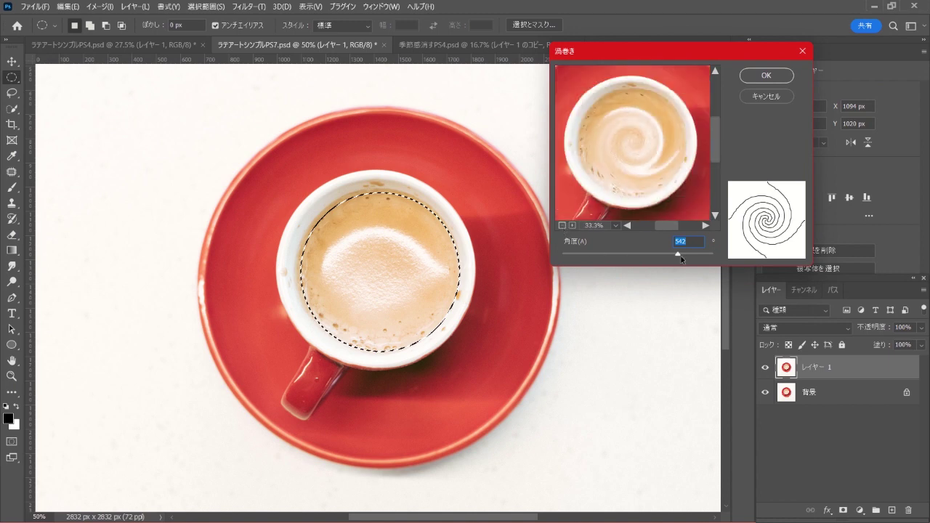
left_click_drag(679, 256, 715, 260)
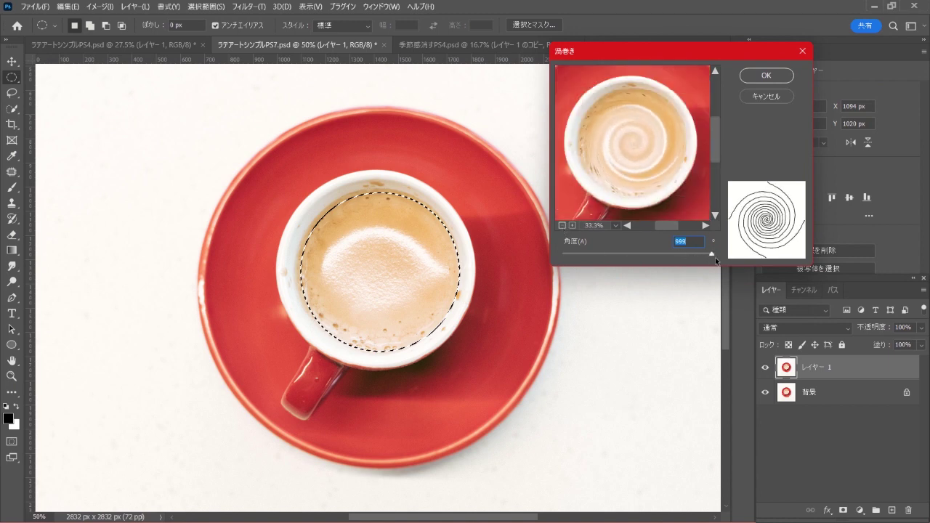
left_click(769, 76)
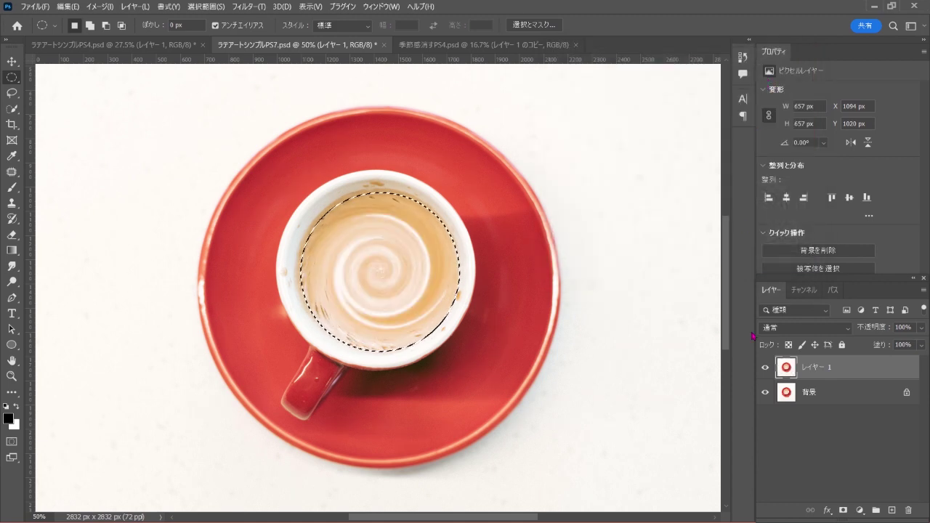
Step: Deselect and toggle レイヤー 1 off and on twice, leaving the swirled foam visible
key("ctrl+d")
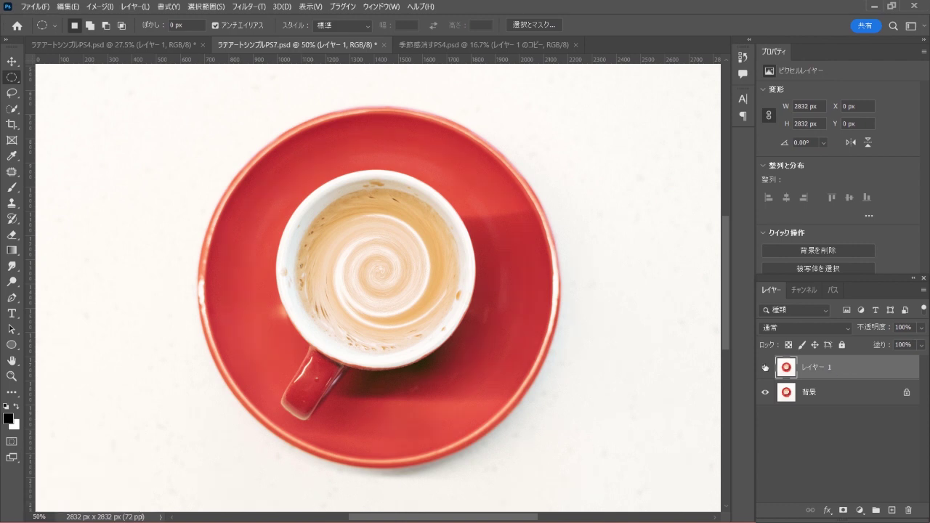
left_click(765, 368)
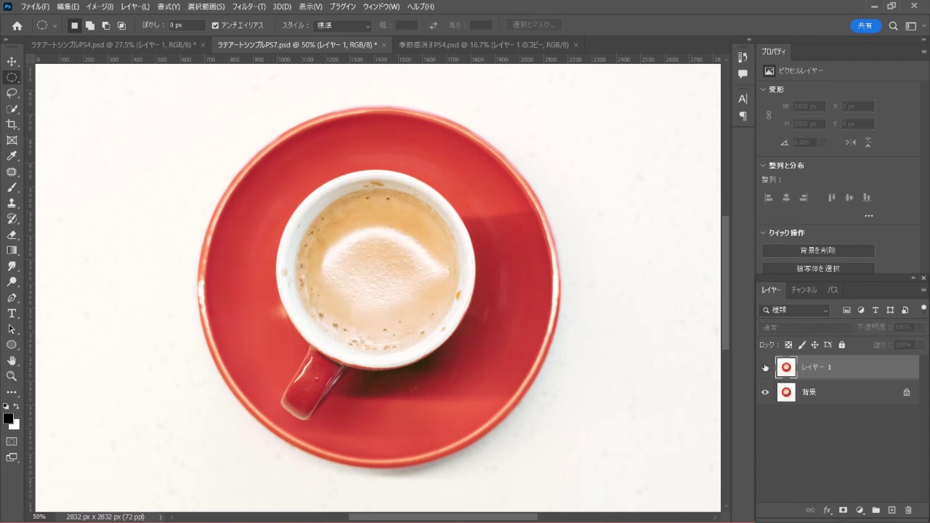
left_click(765, 368)
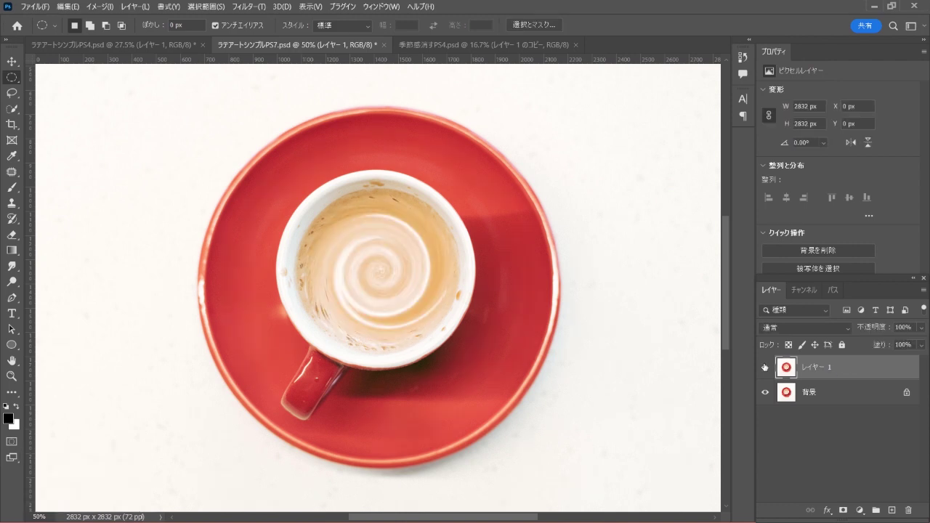
left_click(765, 368)
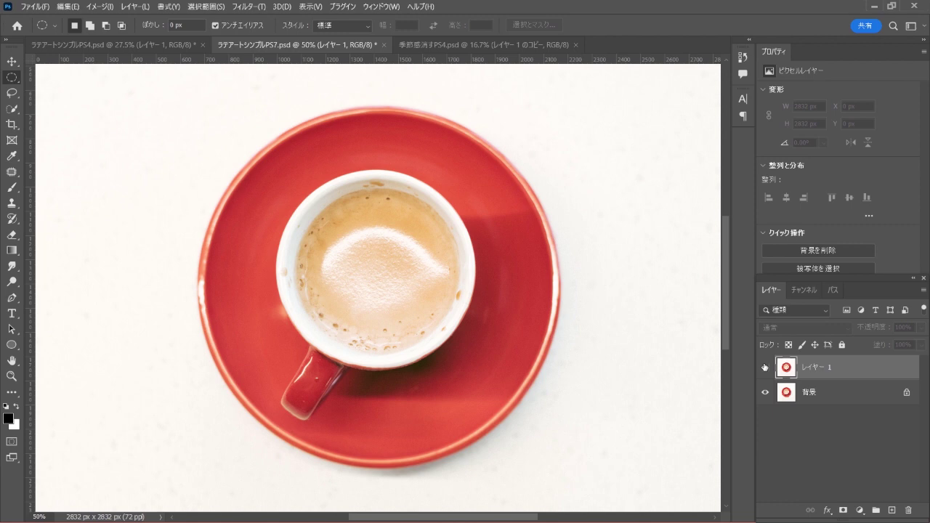
left_click(766, 368)
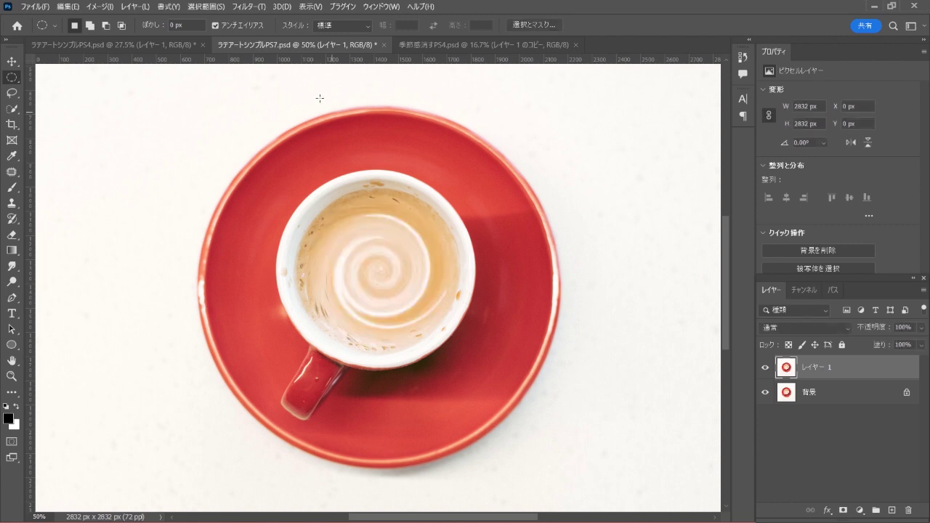
Step: In 季節感消すPS4.psd, duplicate レイヤー 1 as レイヤー 1 のコピー and zoom in
left_click(476, 45)
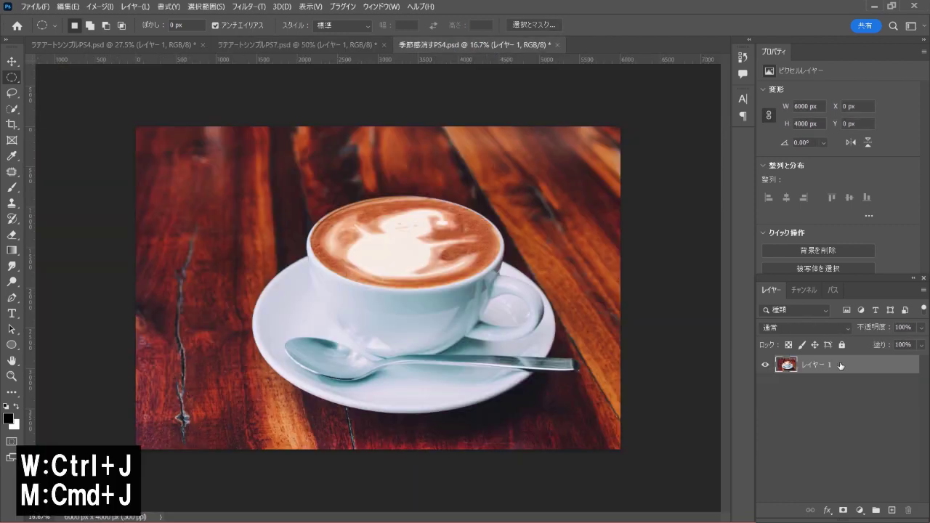
key("ctrl+j")
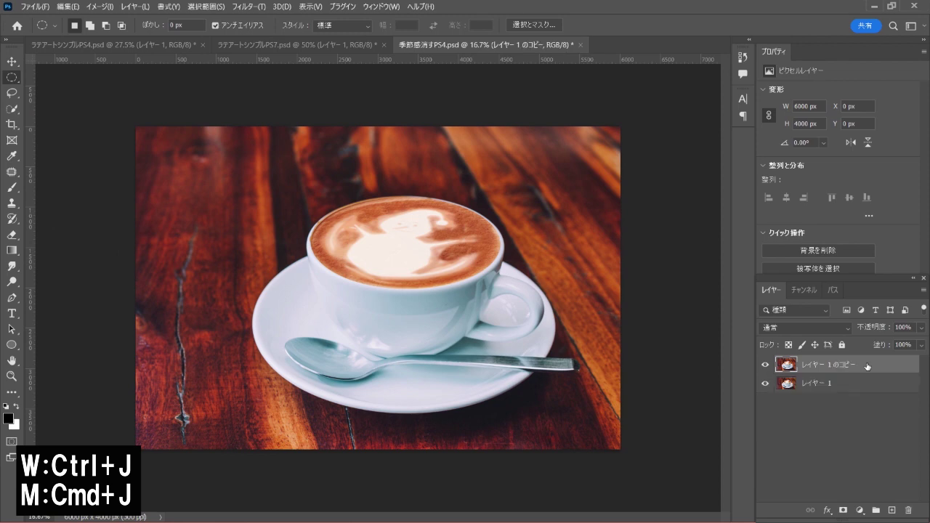
key("ctrl+plus")
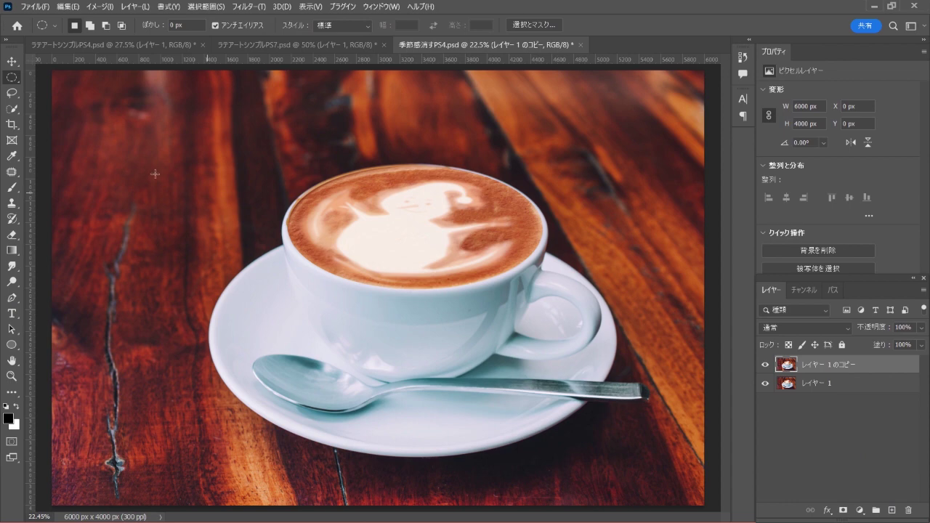
right_click(11, 77)
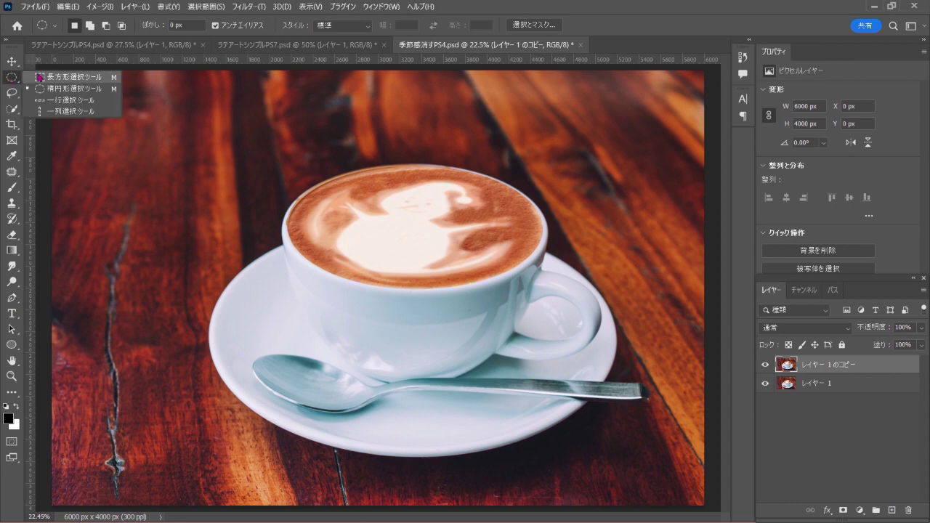
Step: Draw a roughly 1863 × 878 px elliptical selection around the cappuccino's latte art
left_click(93, 88)
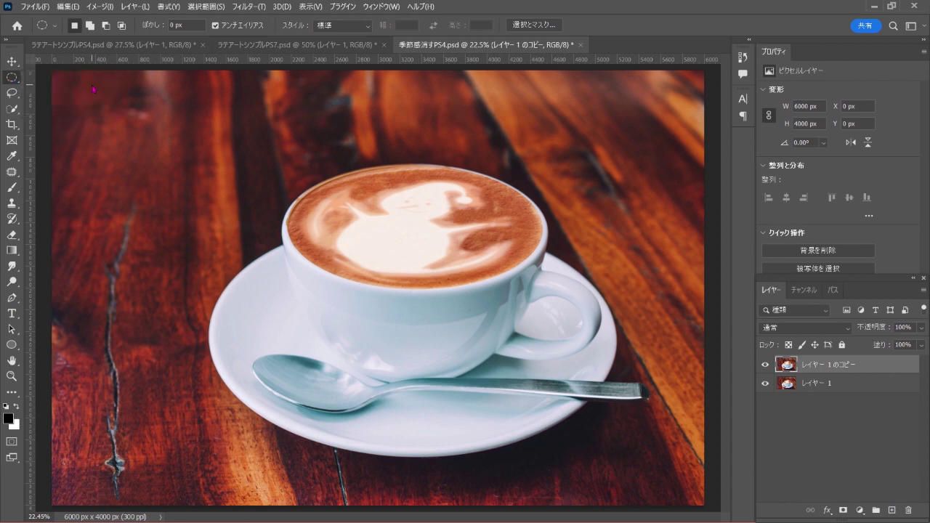
left_click_drag(327, 187, 519, 252)
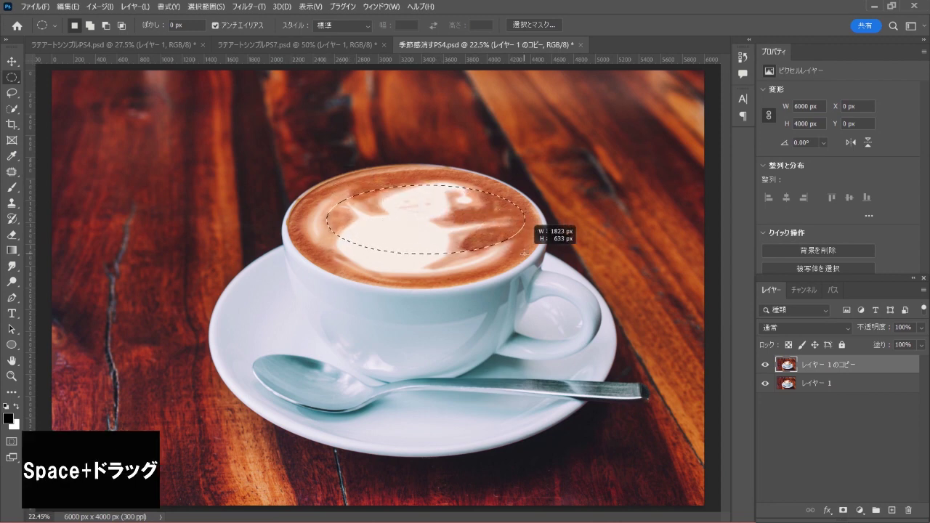
mouse_move(519, 253)
left_mouse_down()
mouse_move(521, 244)
mouse_move(522, 267)
left_mouse_up()
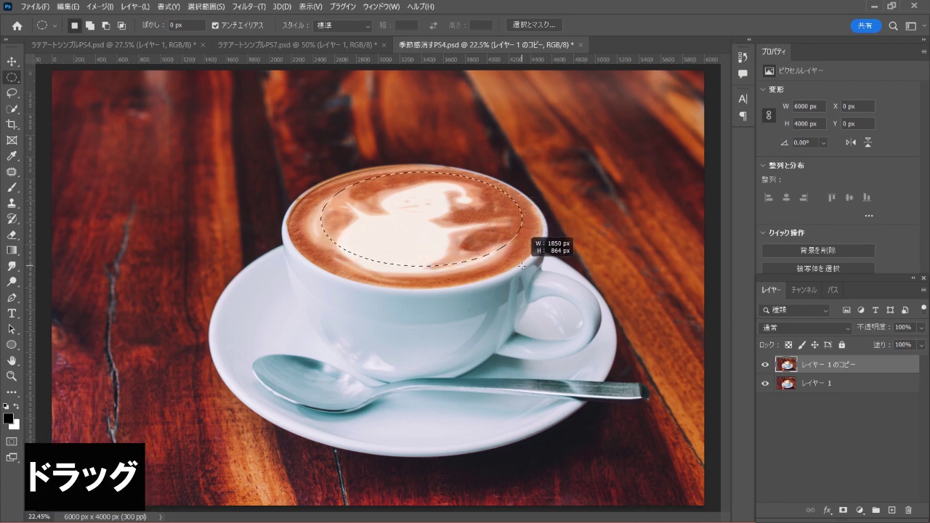
left_click_drag(522, 266, 523, 269)
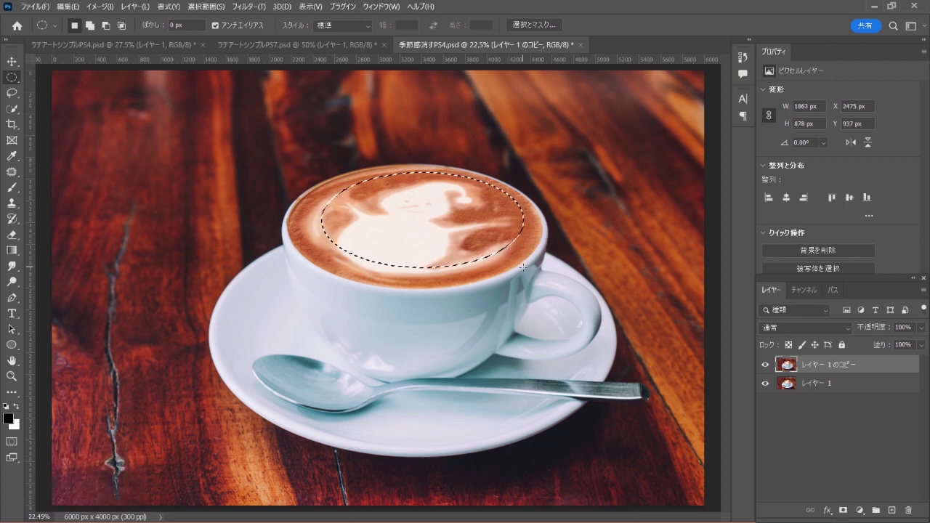
Step: Erase the latte art in the oval with Content-Aware Fill, then deselect
left_click(68, 6)
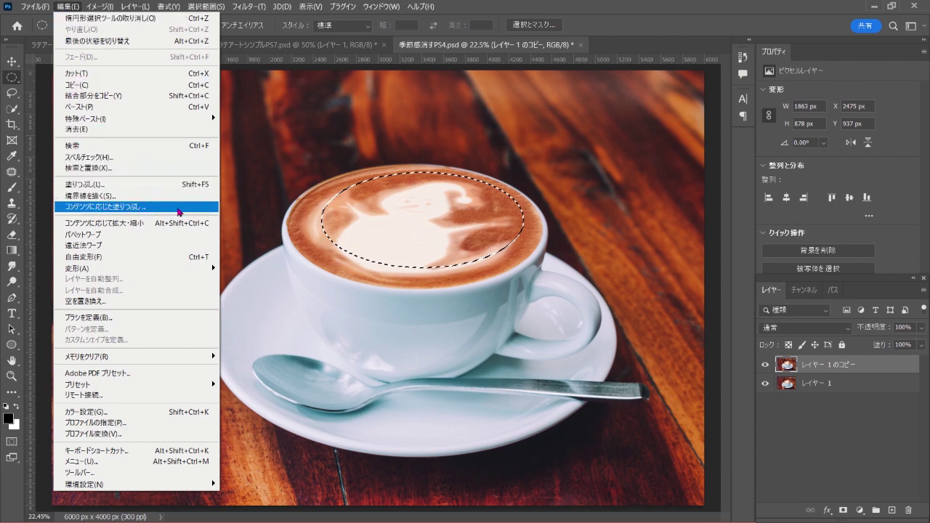
left_click(179, 207)
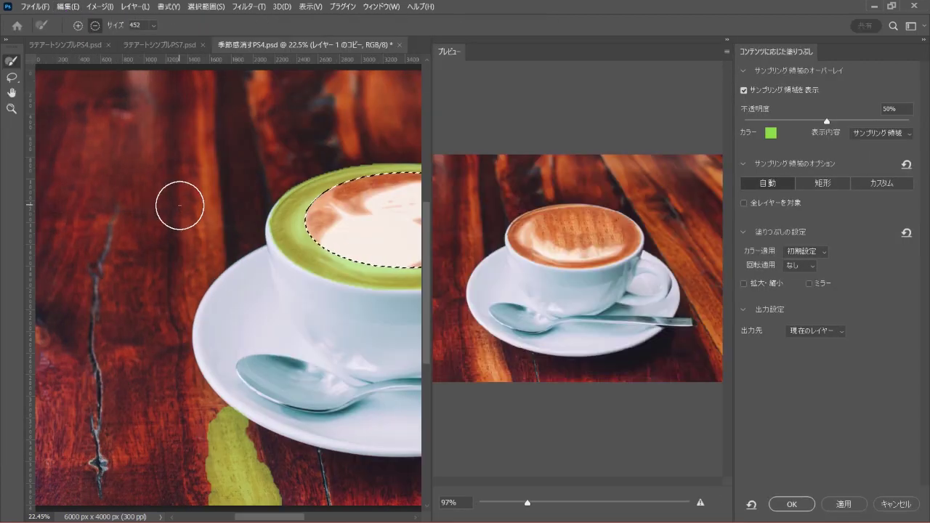
left_click(789, 506)
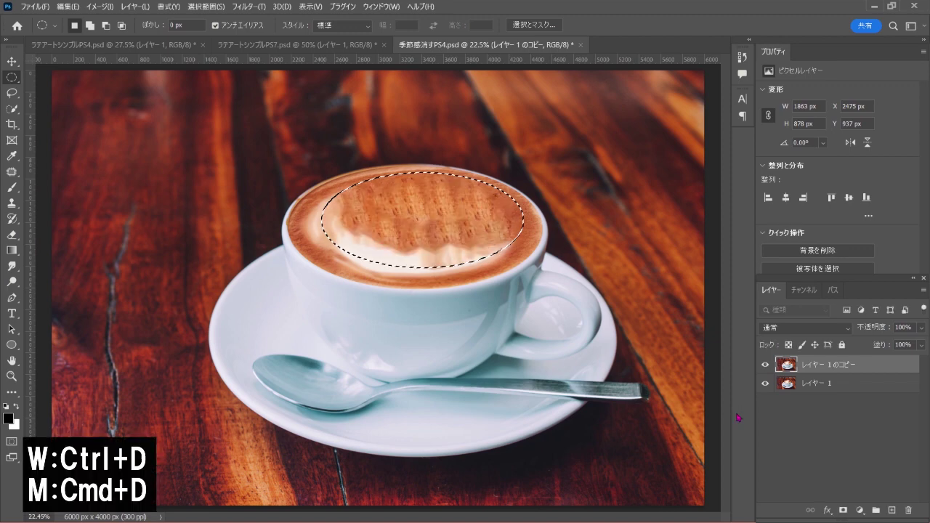
key("ctrl+d")
Step: Draw an elliptical selection fitted to the cup rim, enclosing the whole foam surface
key("b")
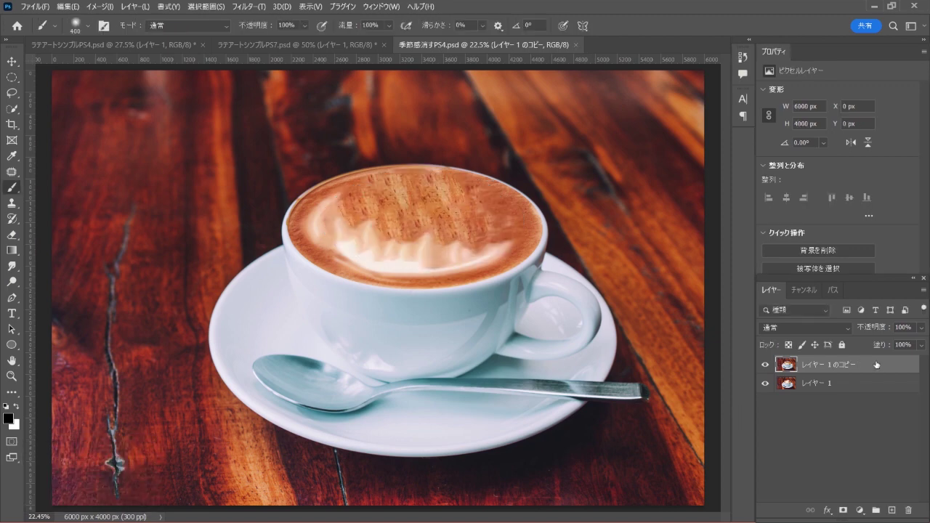
left_click(13, 77)
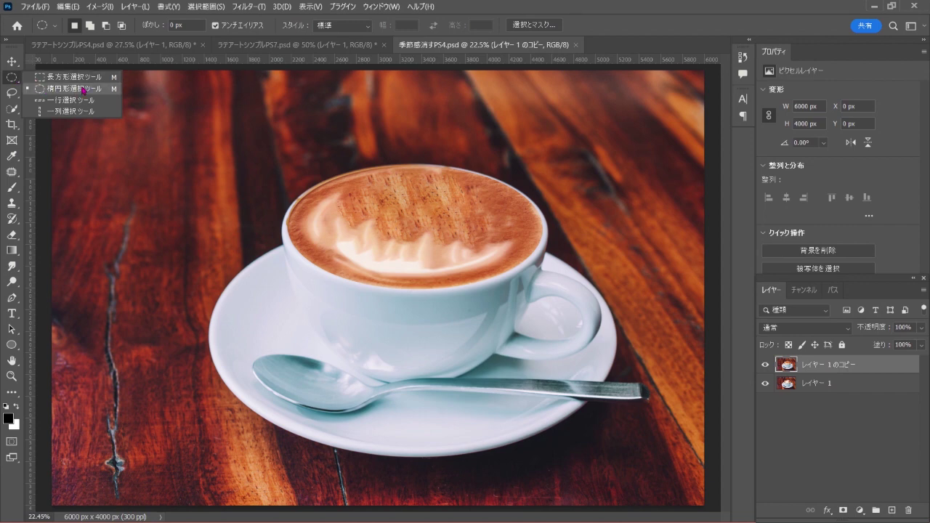
left_click(84, 88)
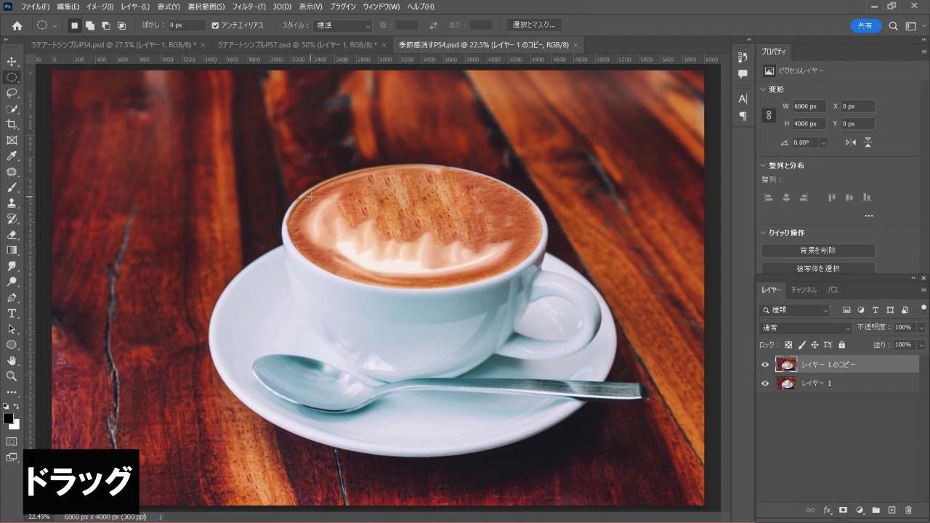
left_click_drag(311, 194, 533, 249)
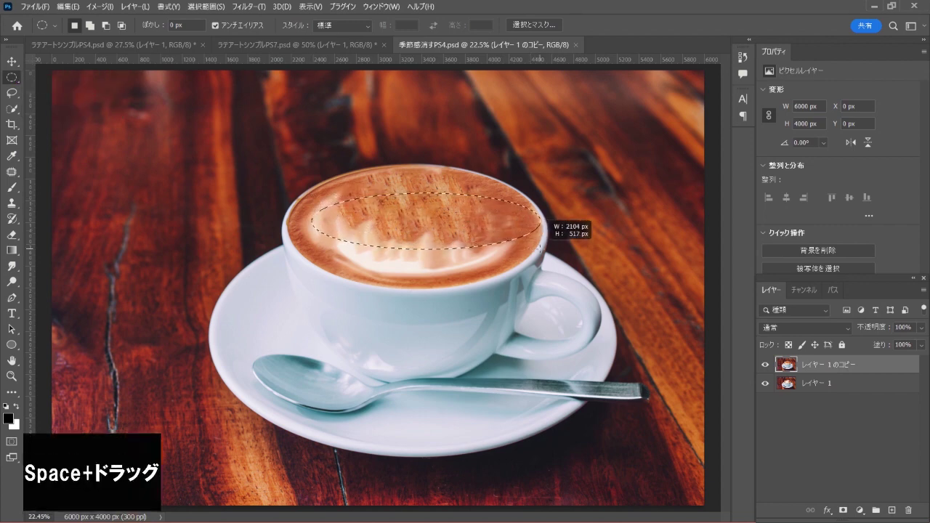
mouse_move(533, 249)
left_mouse_down()
mouse_move(528, 231)
mouse_move(524, 248)
mouse_move(540, 252)
left_mouse_up()
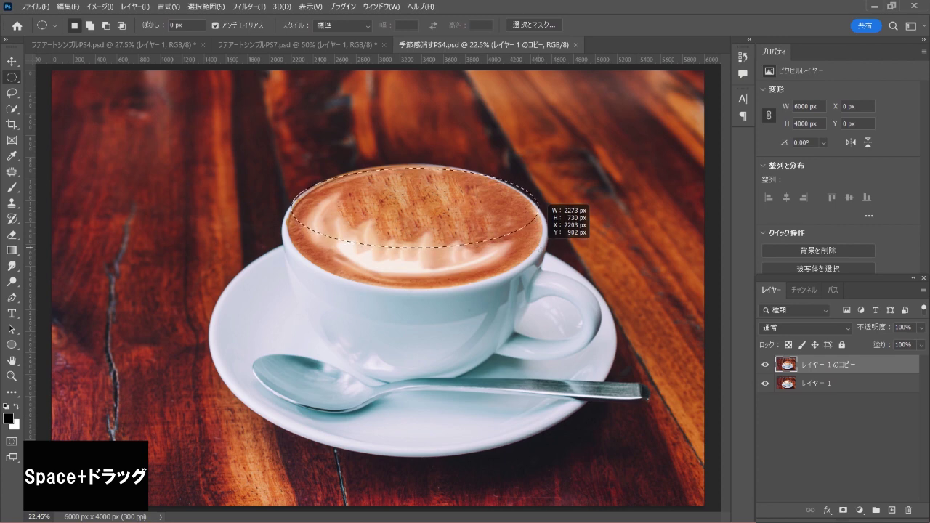
left_click_drag(540, 252, 540, 286)
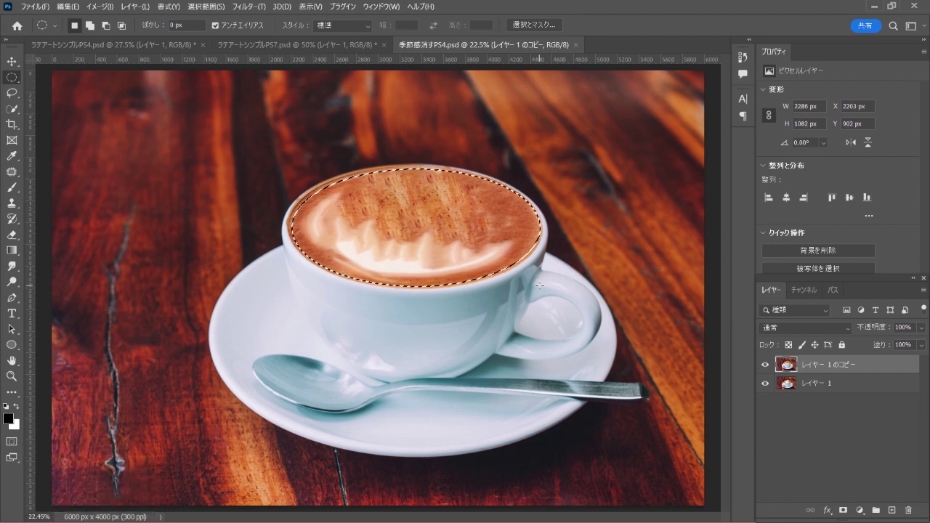
left_click(248, 5)
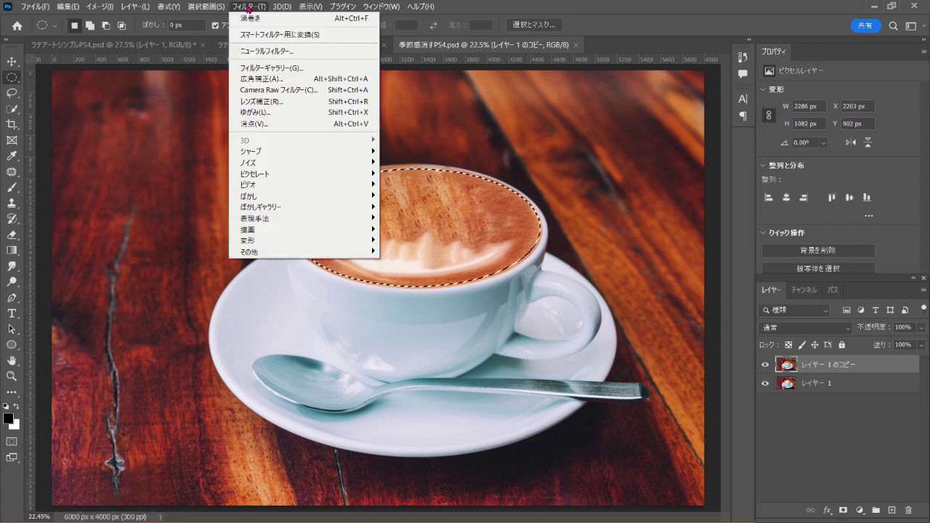
mouse_move(291, 240)
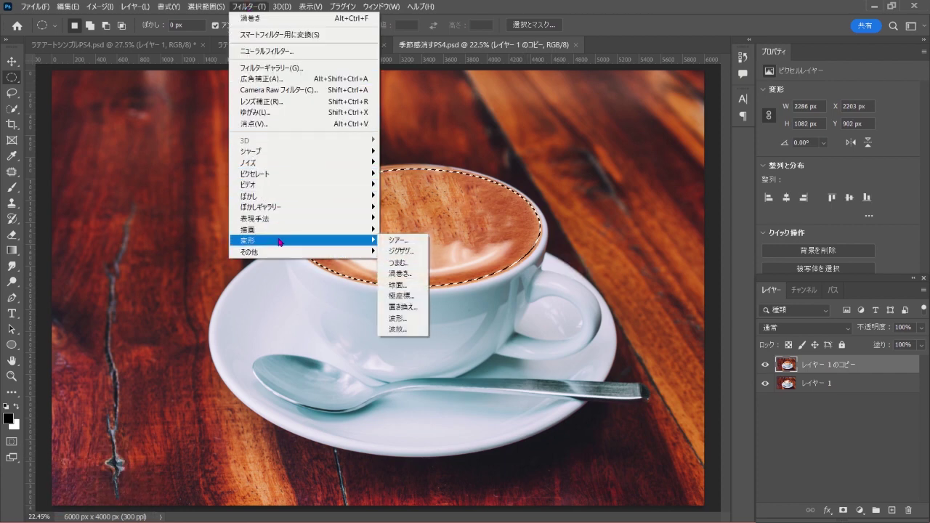
Step: Twirl the selected foam at a 999° angle, then deselect
left_click(417, 274)
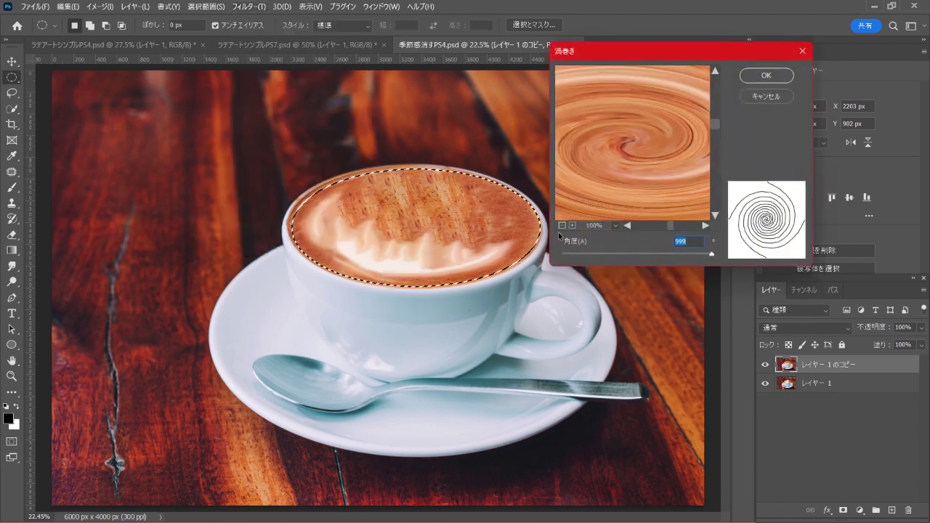
left_click(562, 225)
left_click(562, 226)
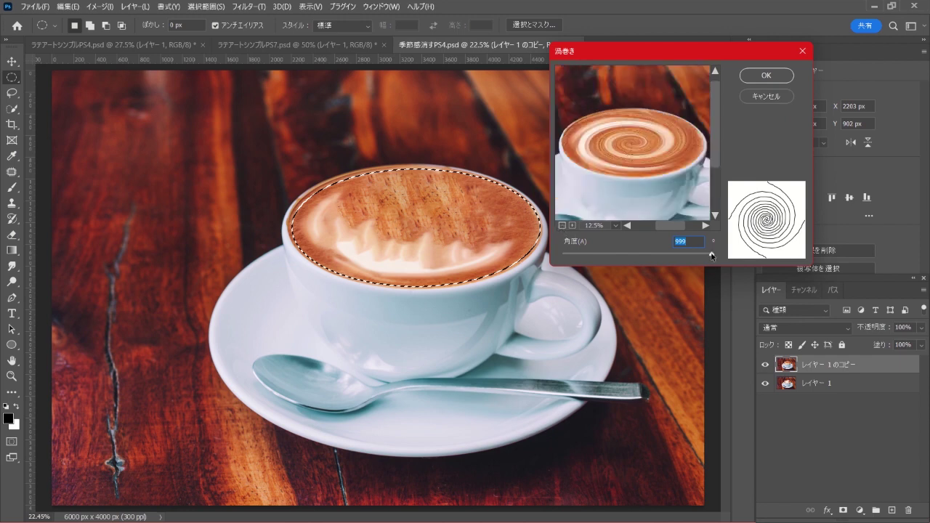
mouse_move(711, 256)
left_mouse_down()
mouse_move(640, 255)
mouse_move(720, 257)
left_mouse_up()
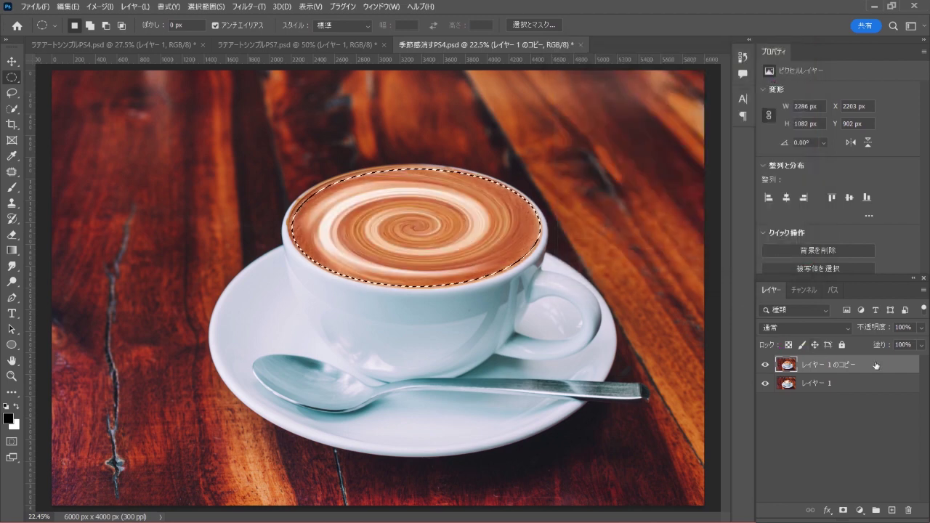
key("ctrl+d")
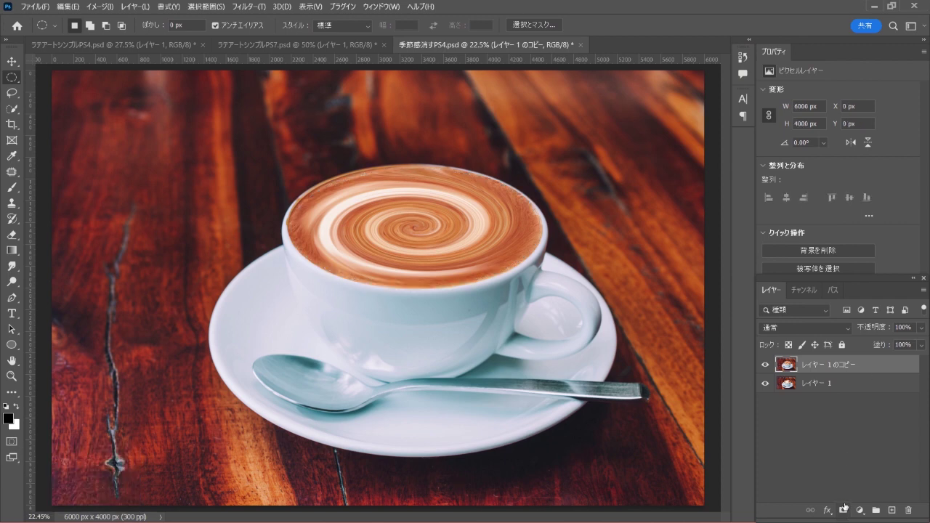
Step: Add a layer mask to レイヤー 1 のコピー and brush black on it beyond the cup rim
left_click(843, 509)
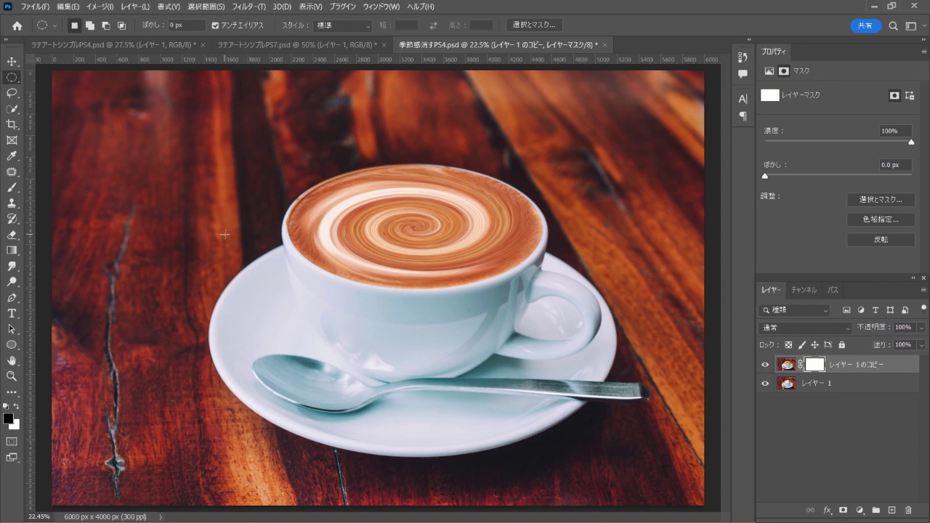
left_click(11, 188)
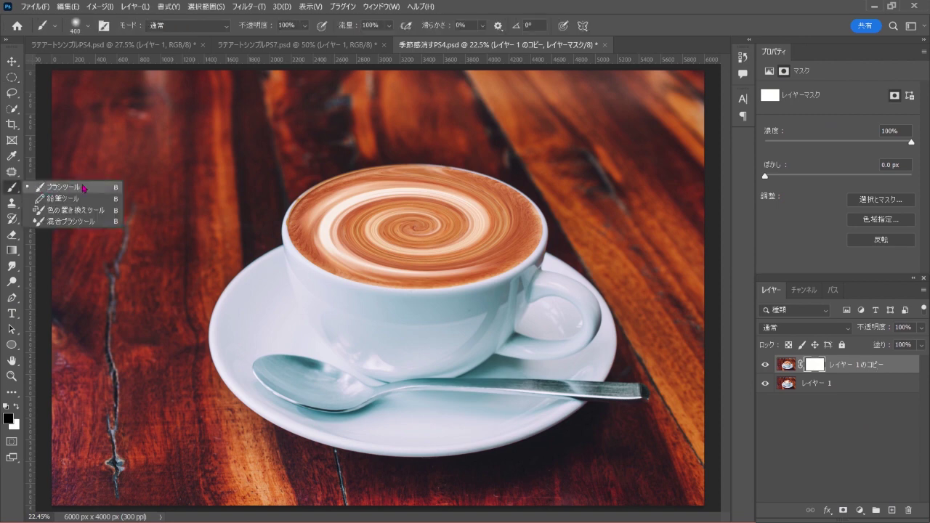
left_click(95, 187)
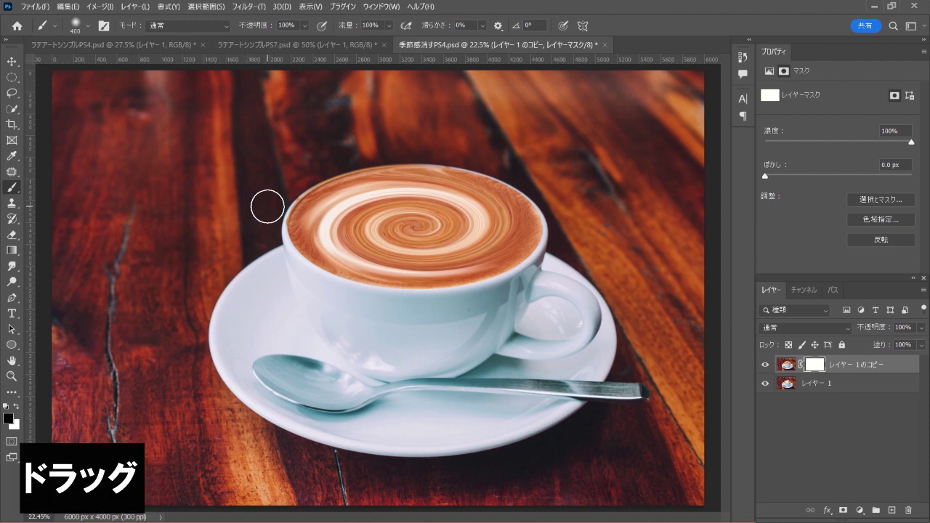
mouse_move(274, 205)
left_mouse_down()
mouse_move(321, 292)
mouse_move(396, 302)
mouse_move(498, 290)
mouse_move(556, 244)
mouse_move(529, 175)
mouse_move(466, 152)
mouse_move(354, 153)
mouse_move(306, 176)
mouse_move(292, 196)
left_mouse_up()
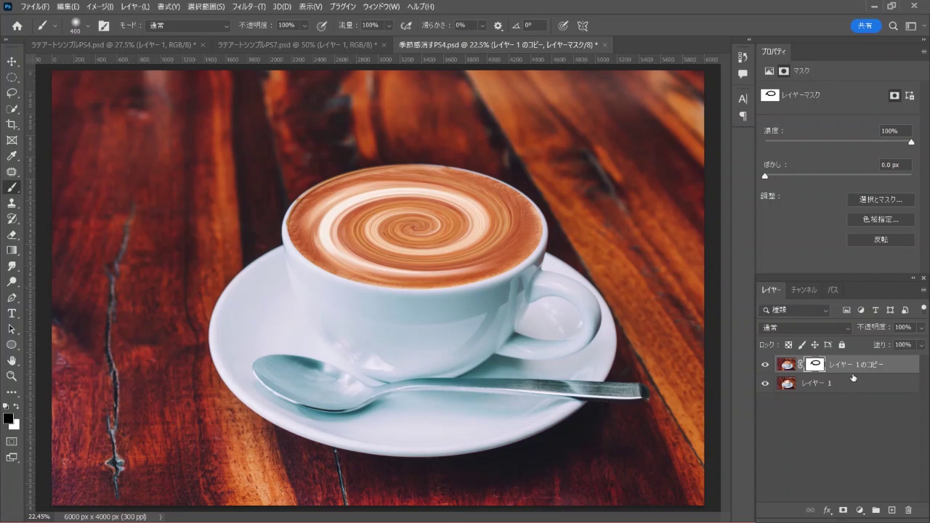
left_click(765, 365)
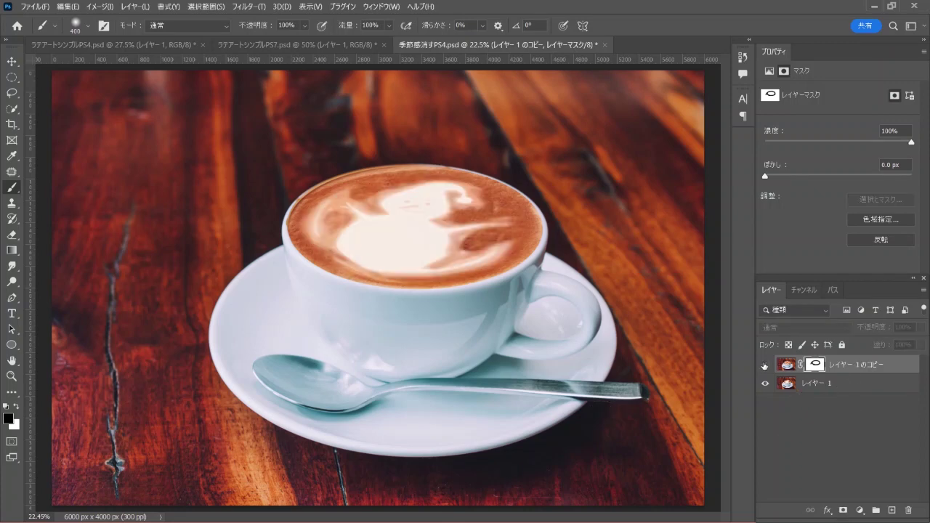
left_click(765, 366)
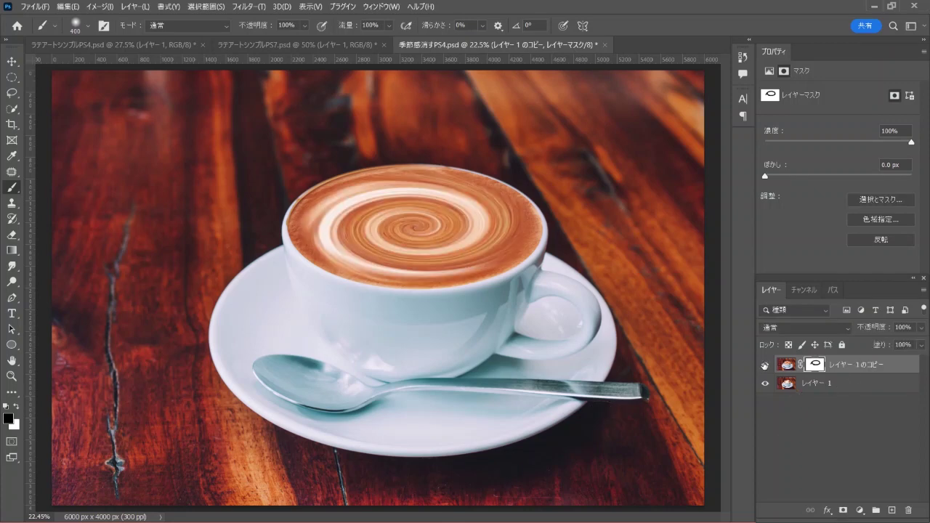
left_click(765, 365)
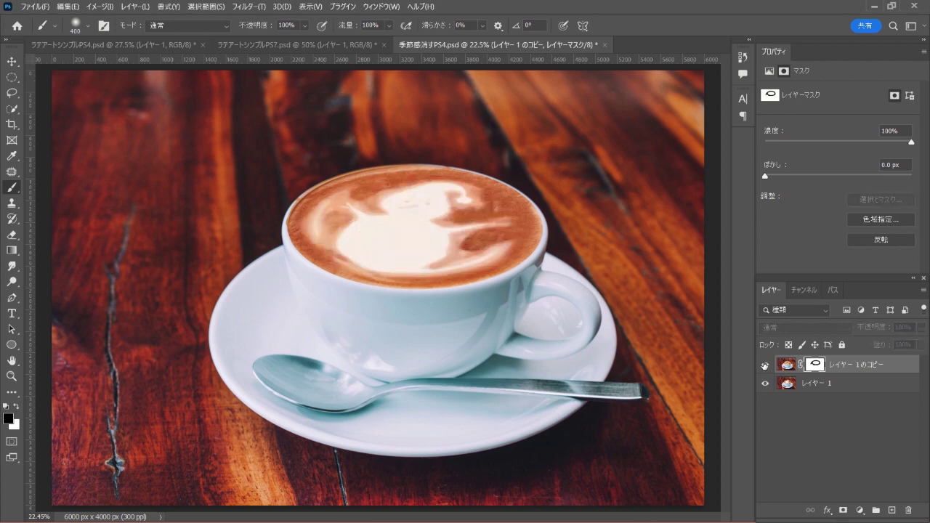
left_click(765, 365)
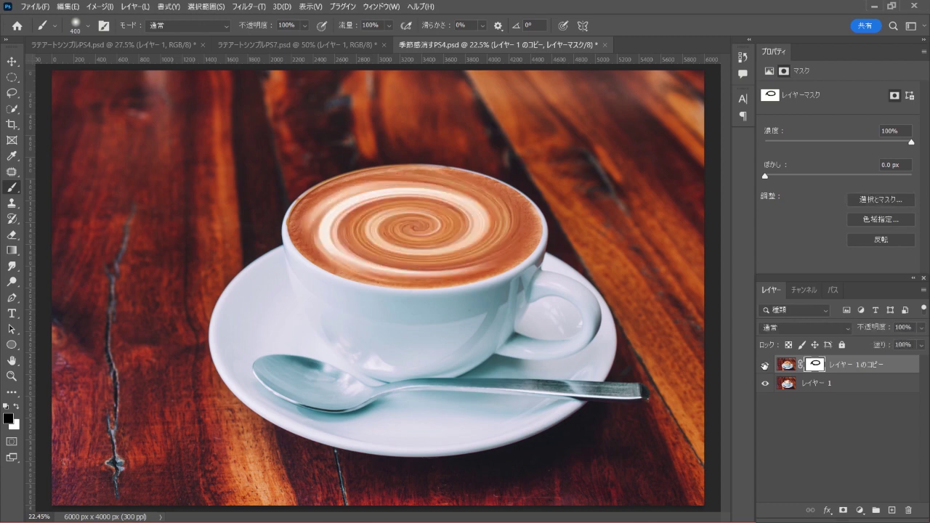